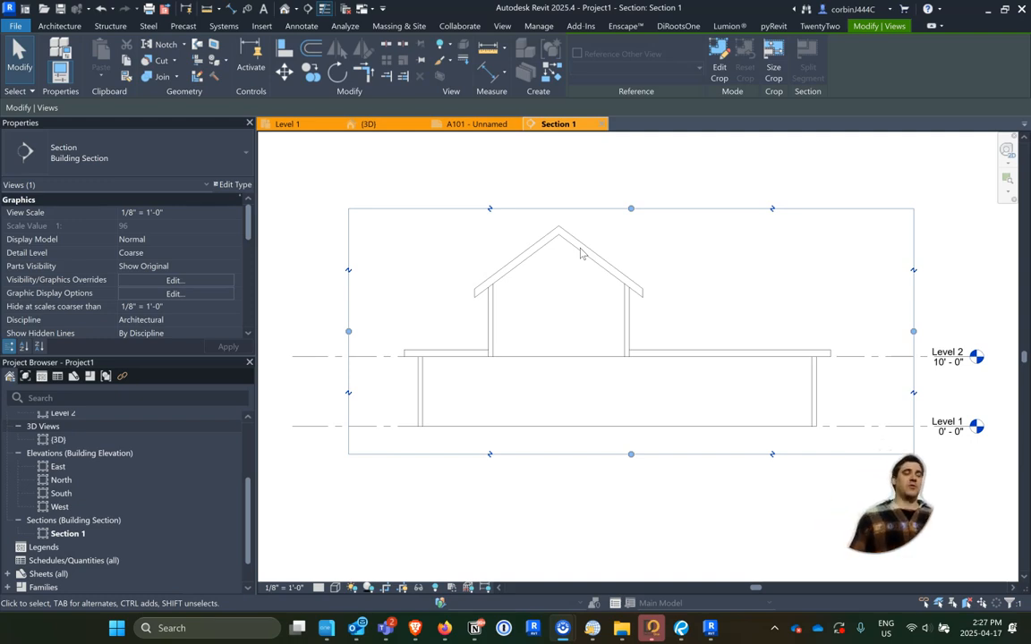
# Step: In the Level 1 plan, create a perspective camera view from south of the building, aimed north through it to a target beyond
pyautogui.click(298, 130)
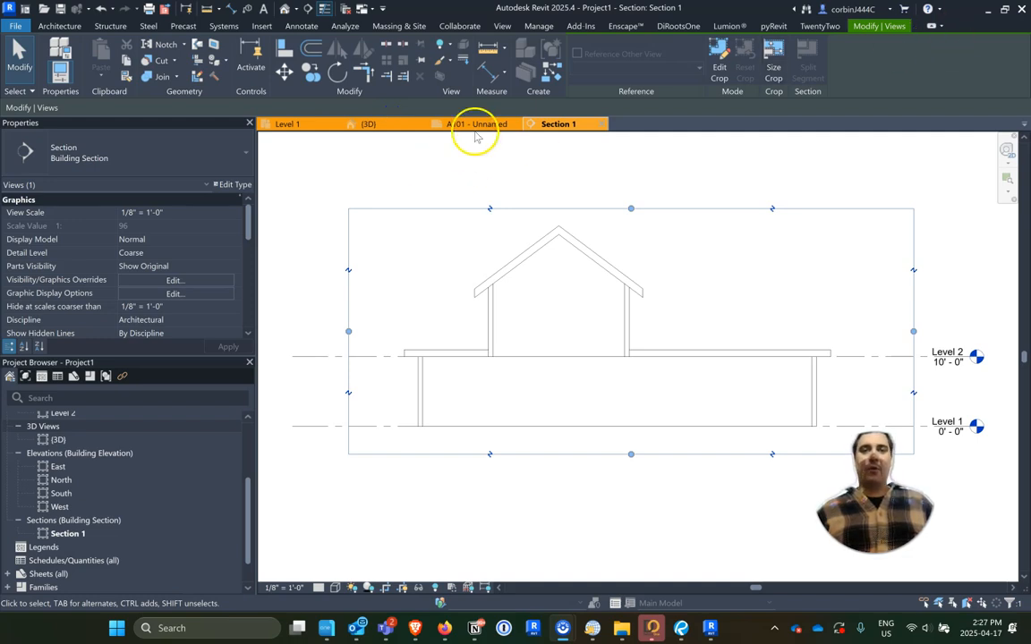
pyautogui.click(295, 125)
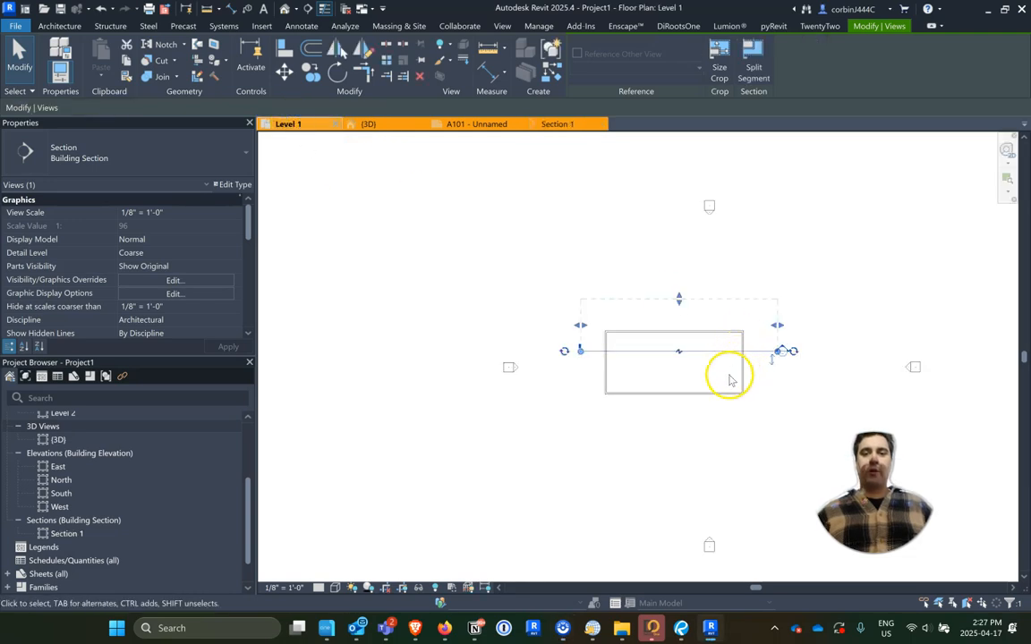
pyautogui.click(700, 463)
pyautogui.scroll(-1, 665, 375)
pyautogui.scroll(2, 742, 385)
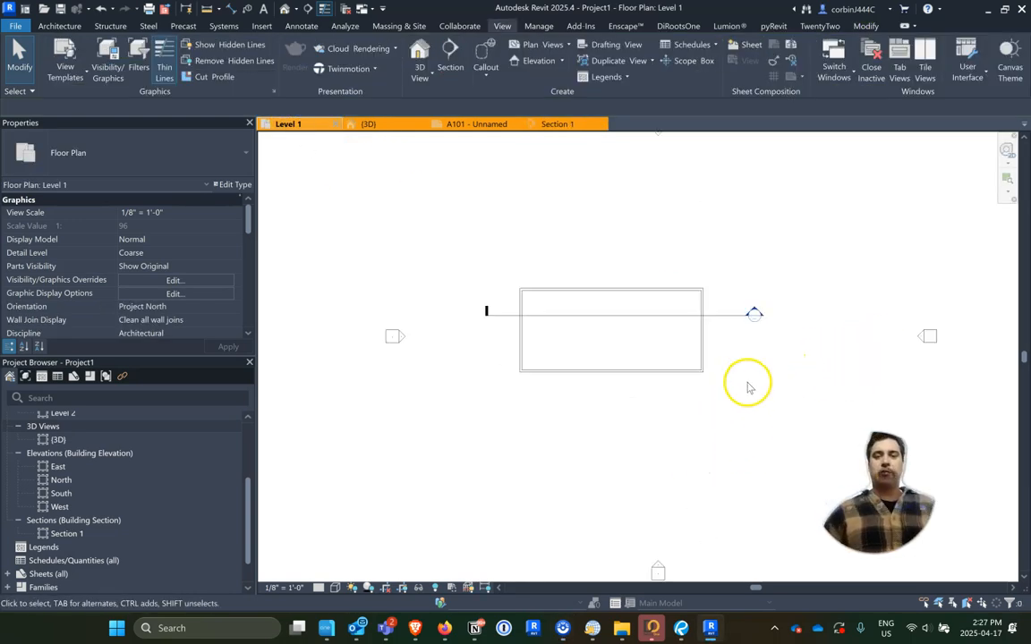
pyautogui.click(423, 77)
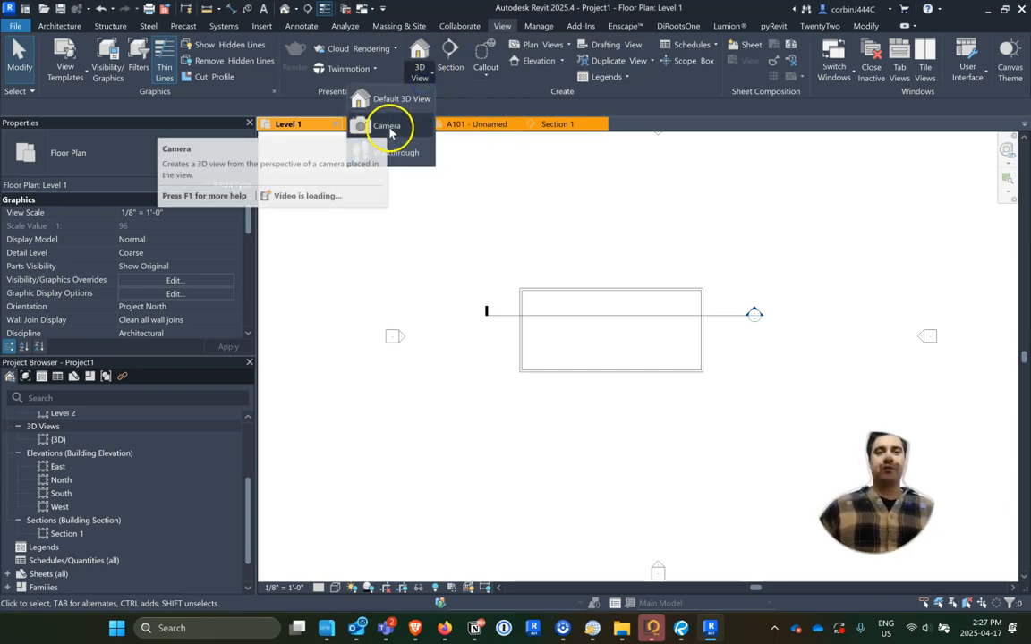
pyautogui.click(385, 127)
pyautogui.scroll(-2, 471, 265)
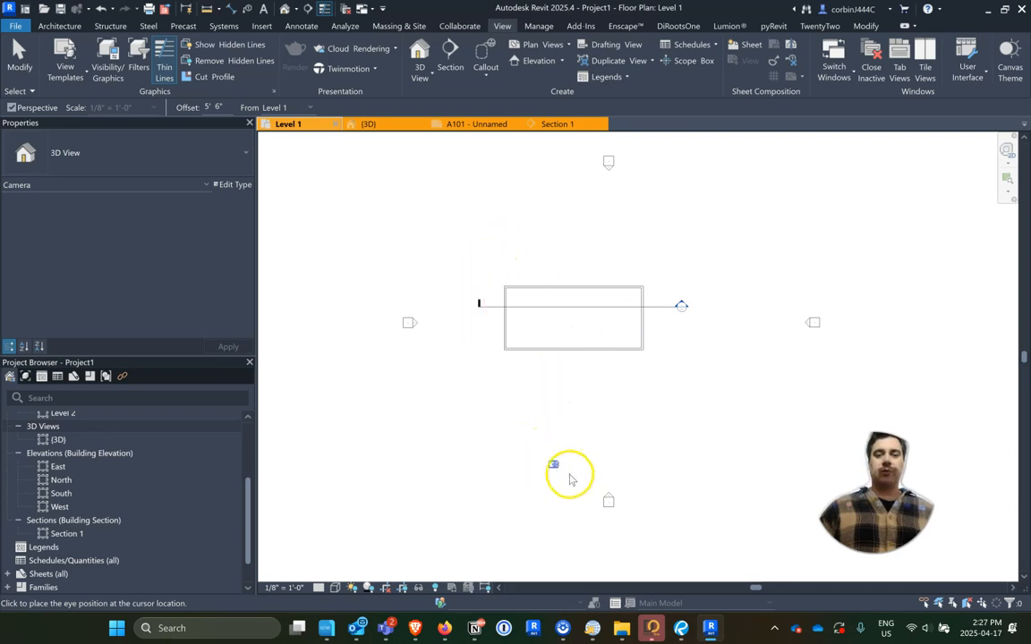
pyautogui.click(576, 469)
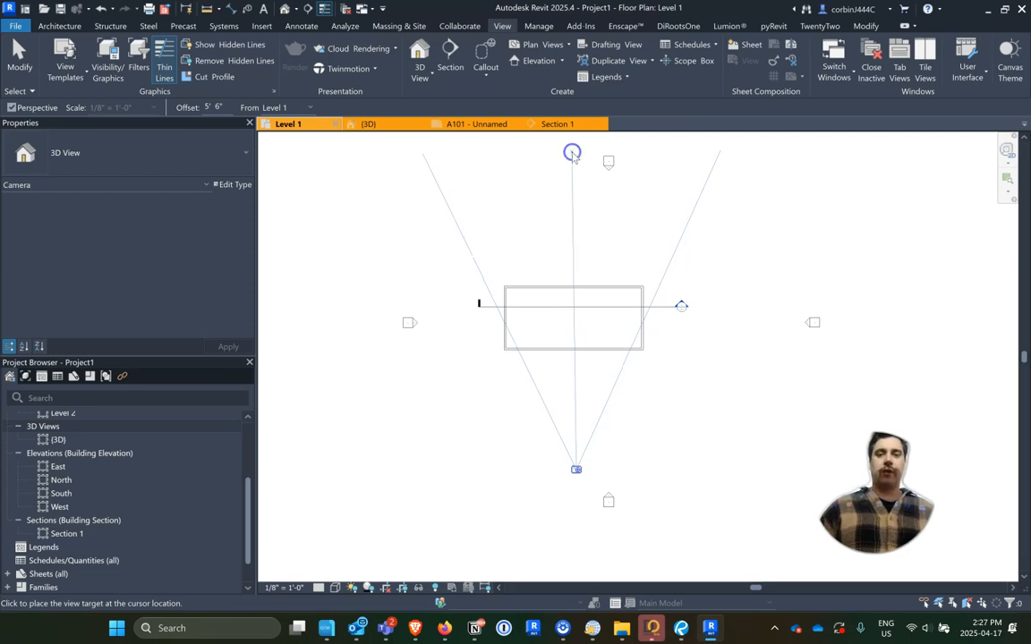
pyautogui.click(572, 154)
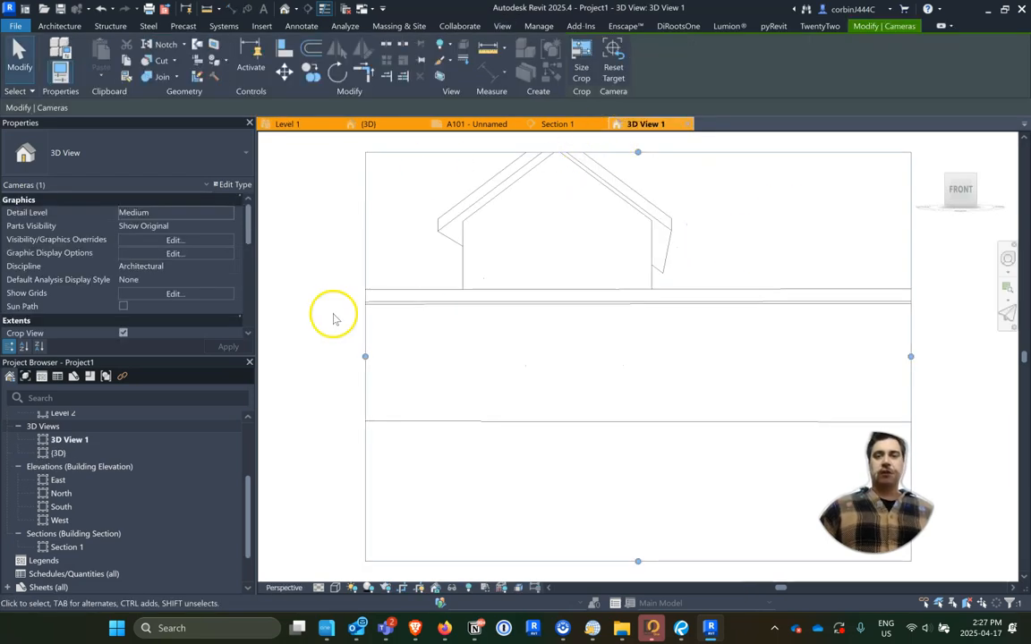
# Step: Show the camera of 3D View 1 in the Level 1 plan and move it slightly farther south of the building
pyautogui.click(289, 125)
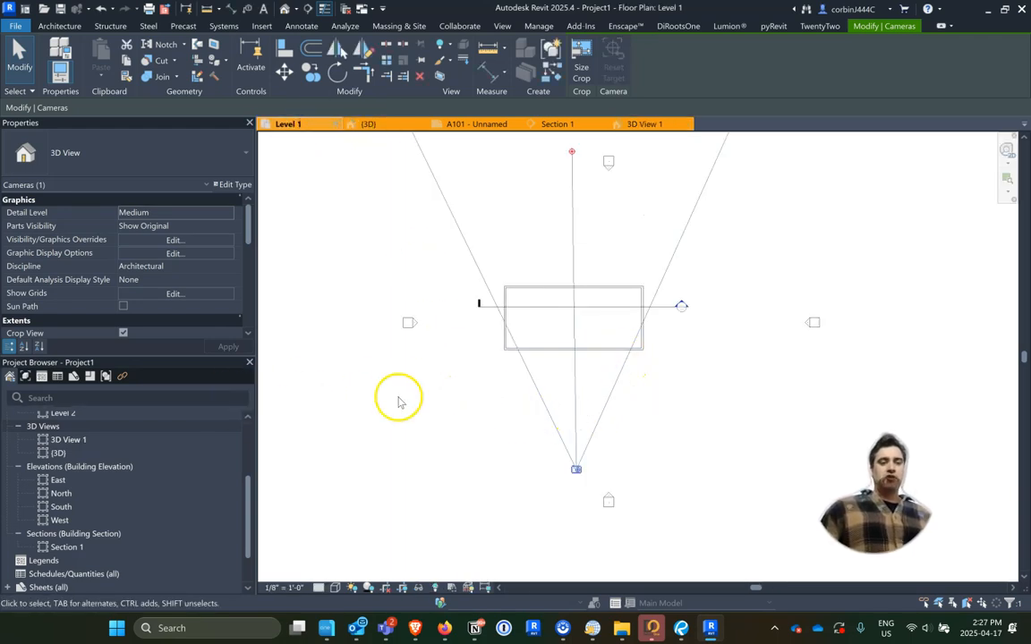
pyautogui.click(480, 403)
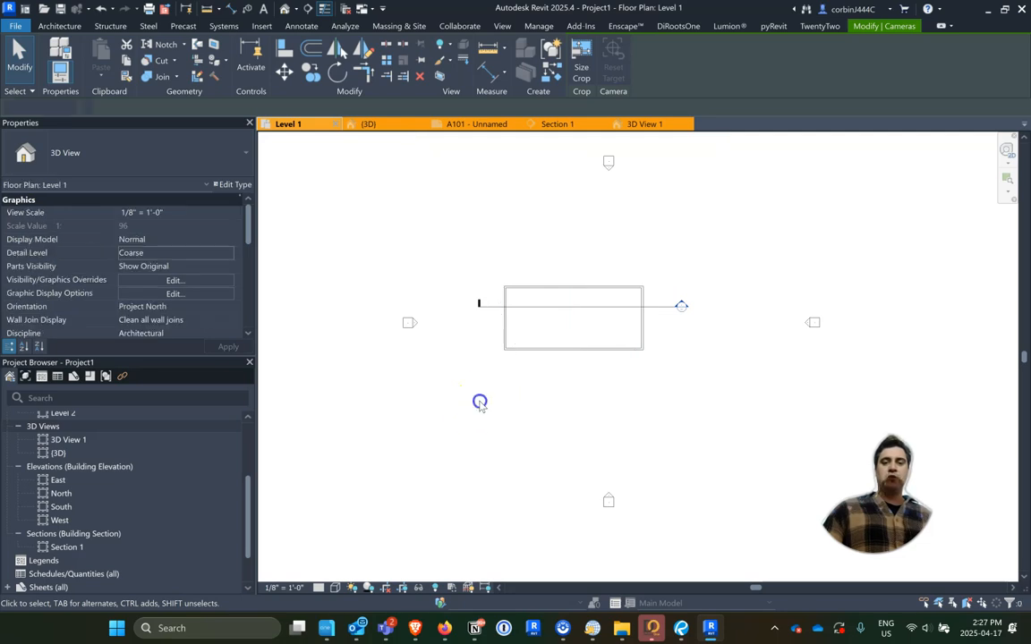
pyautogui.rightClick(69, 440)
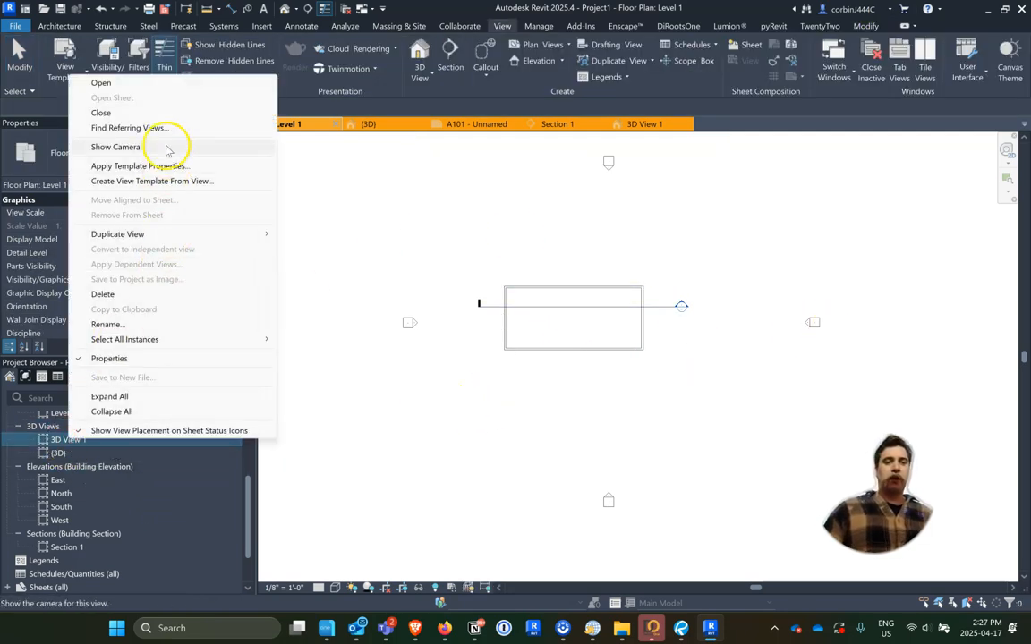
pyautogui.click(134, 147)
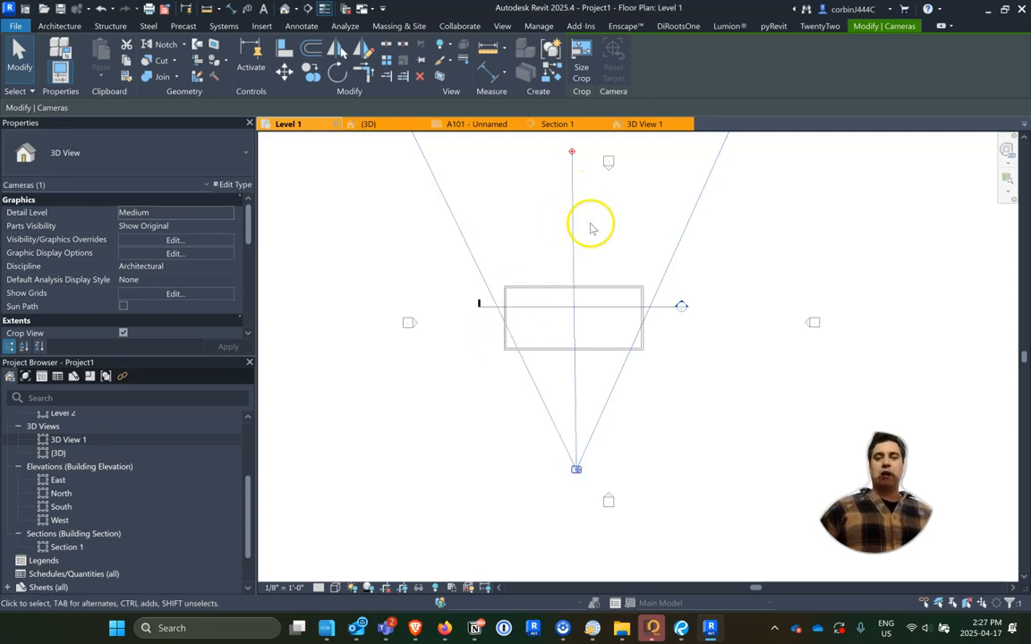
pyautogui.moveTo(571, 232); pyautogui.dragTo(571, 254)
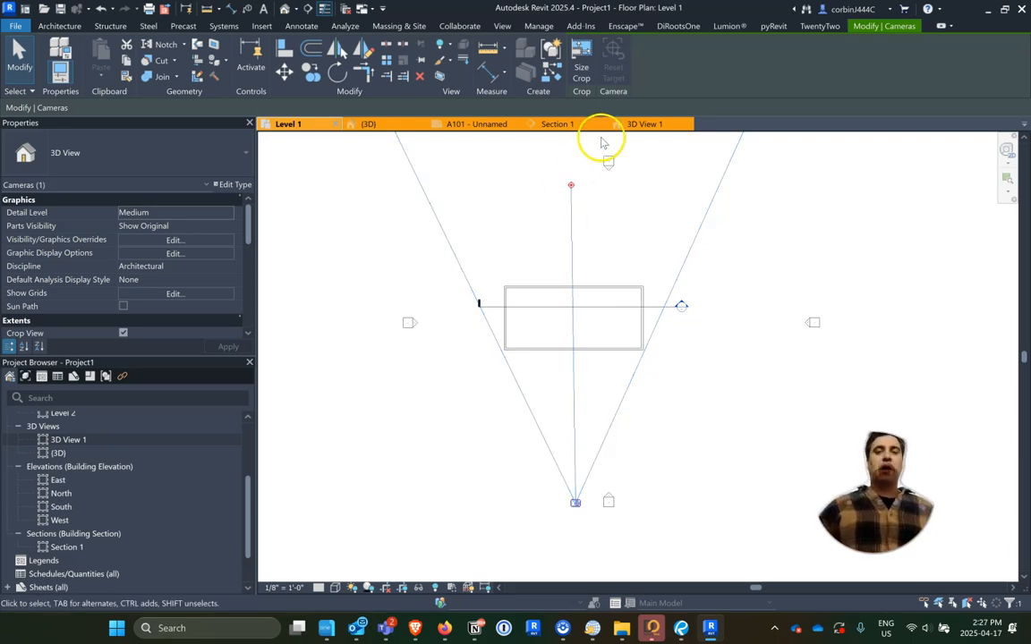
# Step: Compare 3D View 1 with Section 1 and enable the section box for 3D View 1
pyautogui.click(634, 125)
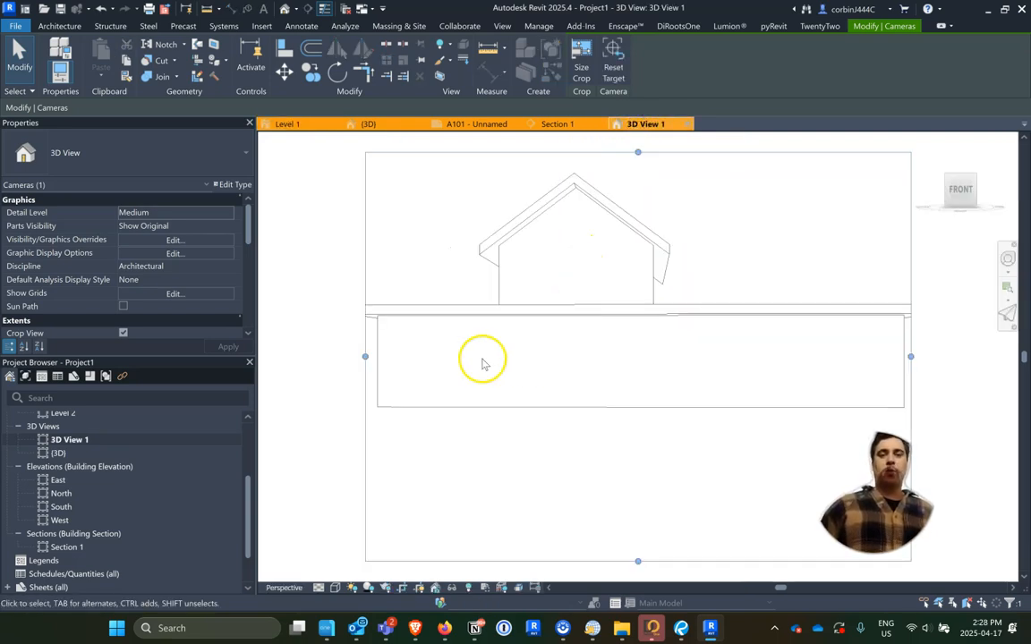
pyautogui.click(559, 123)
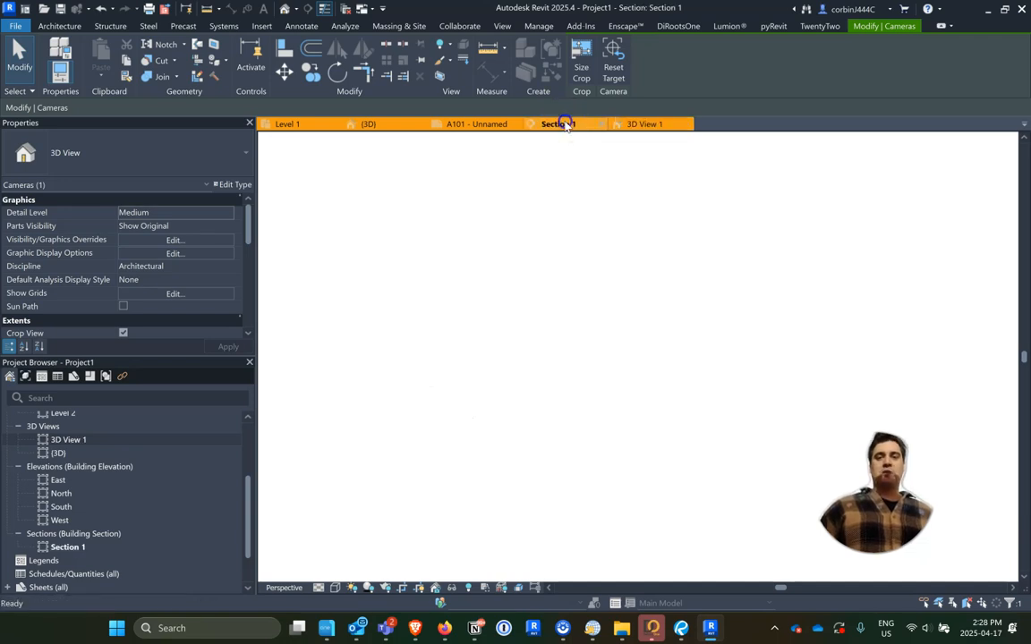
pyautogui.click(652, 127)
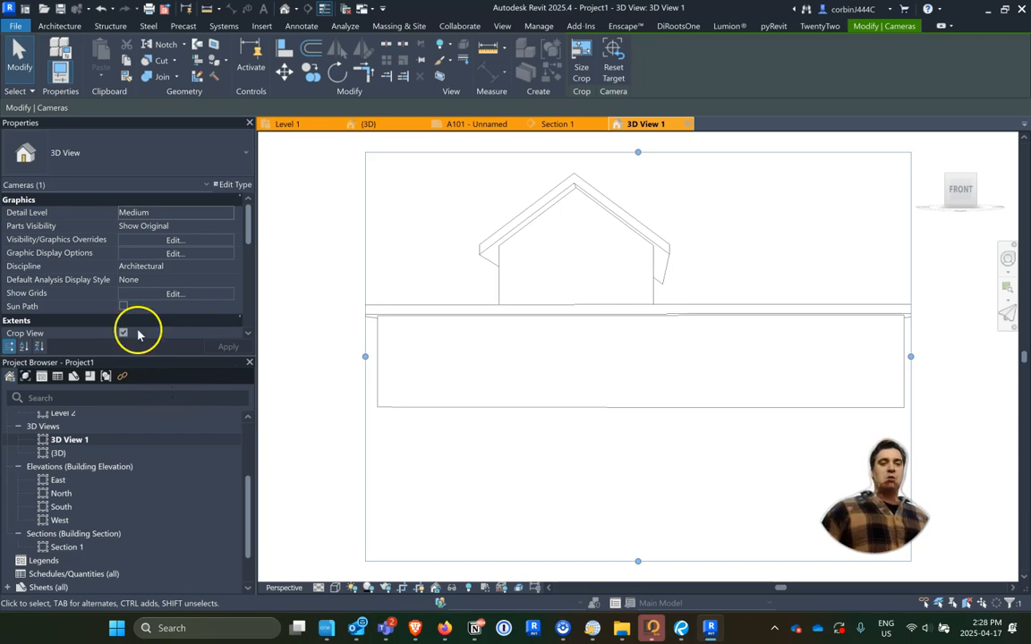
pyautogui.scroll(-5, 135, 304)
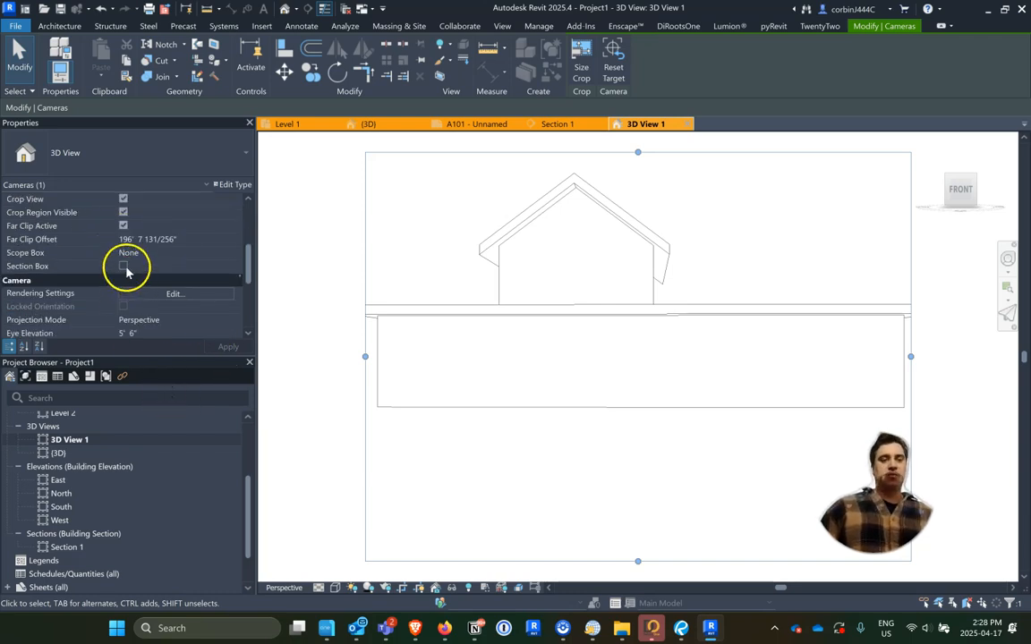
pyautogui.click(123, 266)
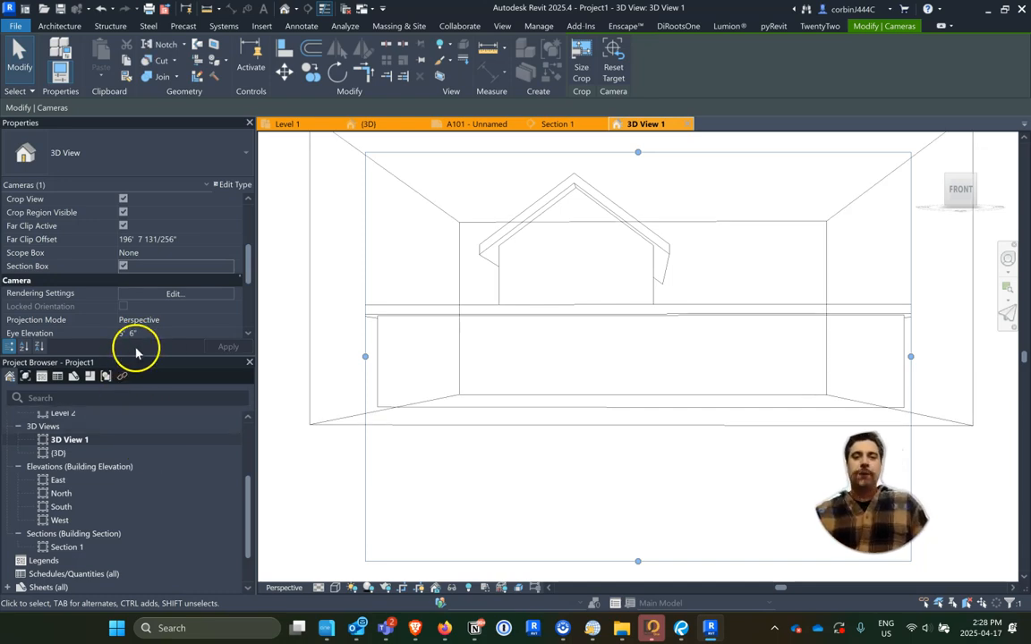
# Step: Display the section box of 3D View 1 in the Level 1 floor plan
pyautogui.click(310, 276)
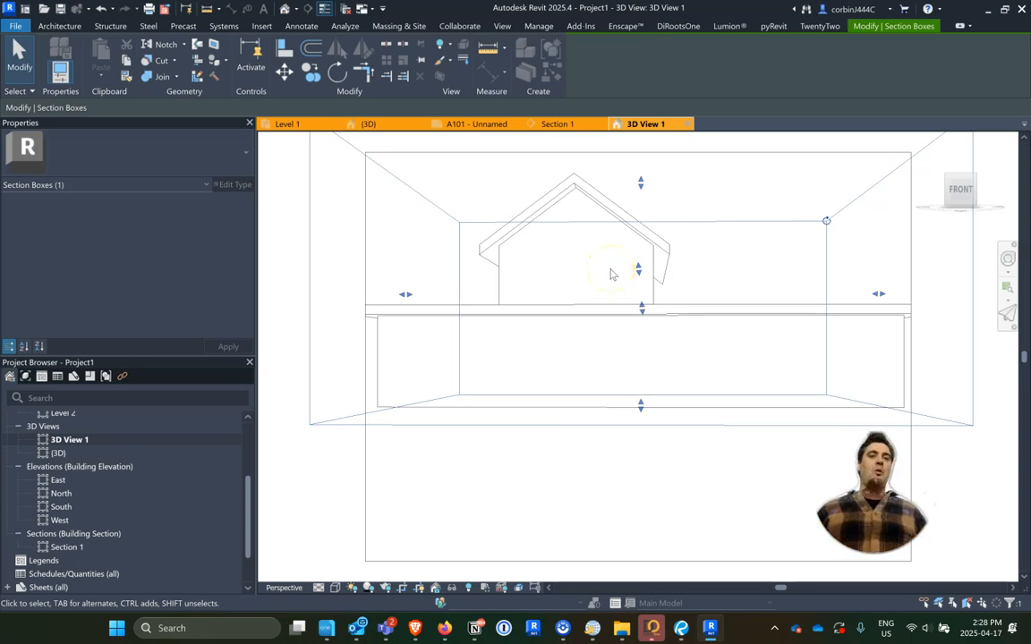
pyautogui.click(306, 123)
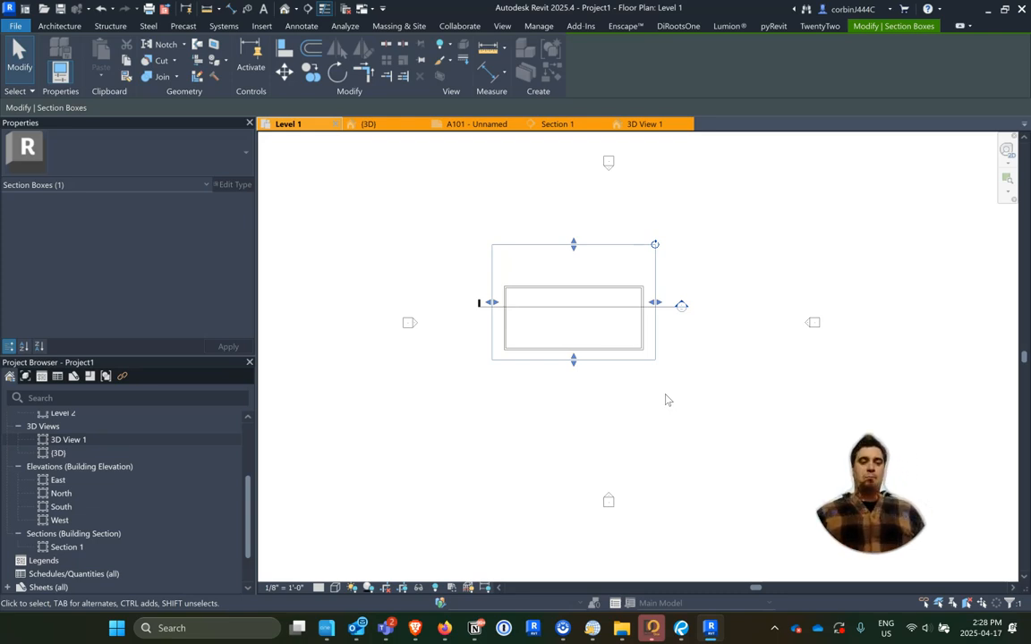
pyautogui.rightClick(87, 442)
pyautogui.click(380, 413)
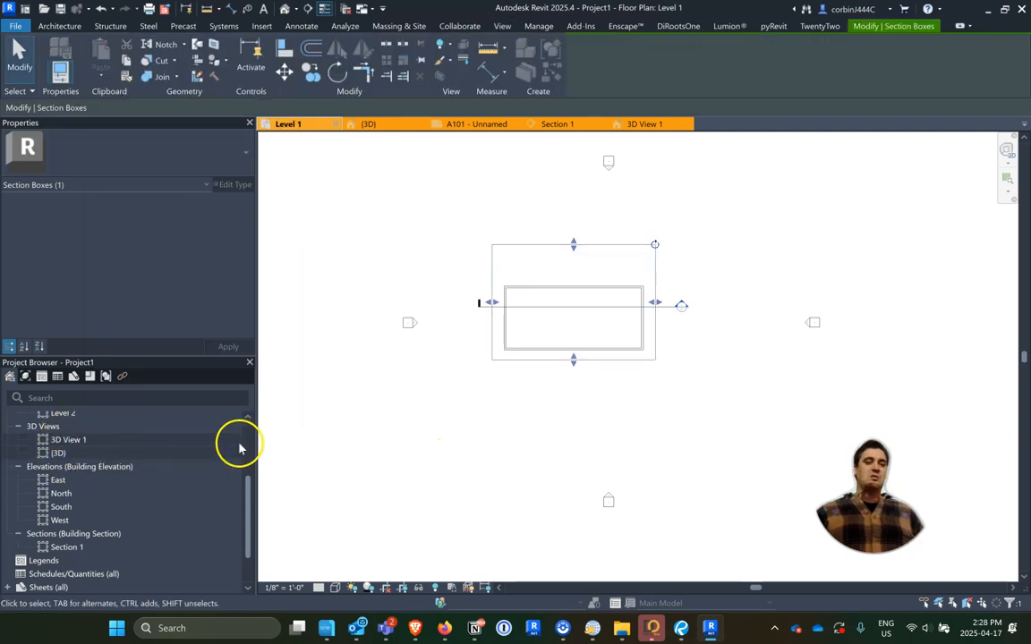
pyautogui.click(358, 394)
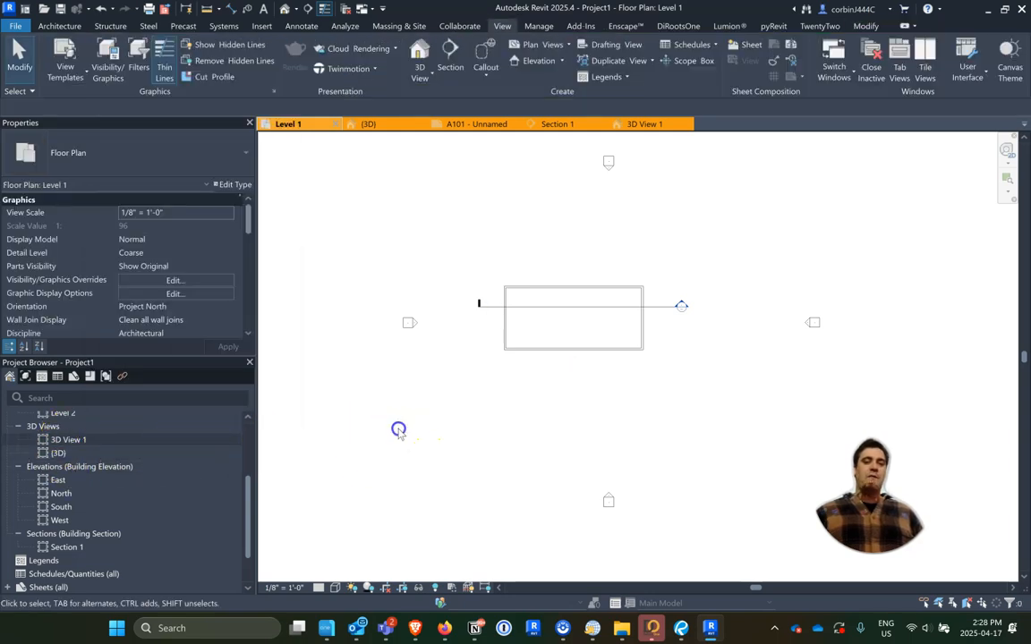
pyautogui.rightClick(75, 443)
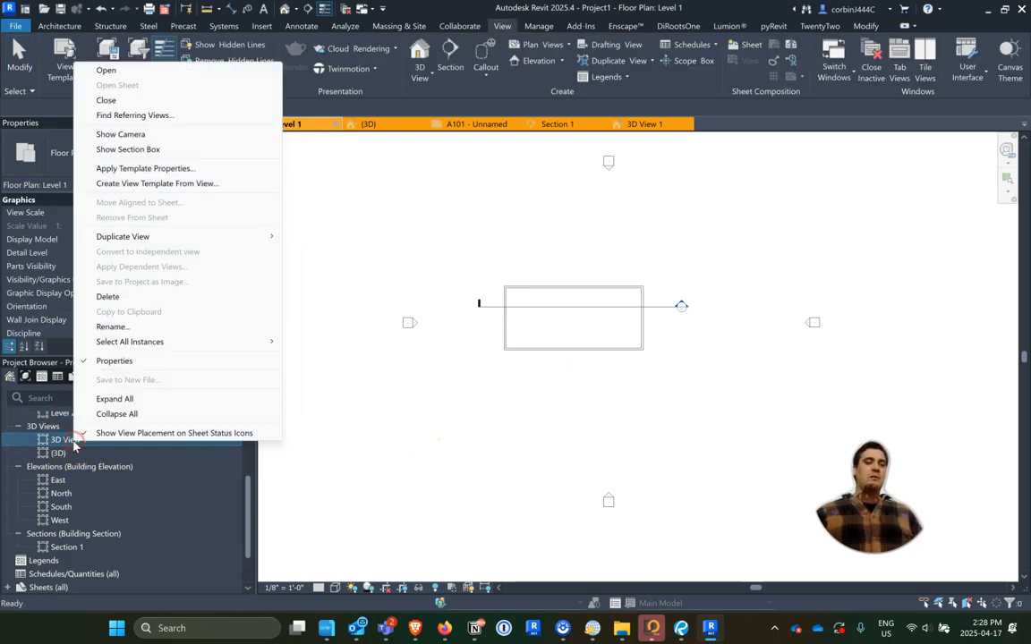
pyautogui.click(130, 150)
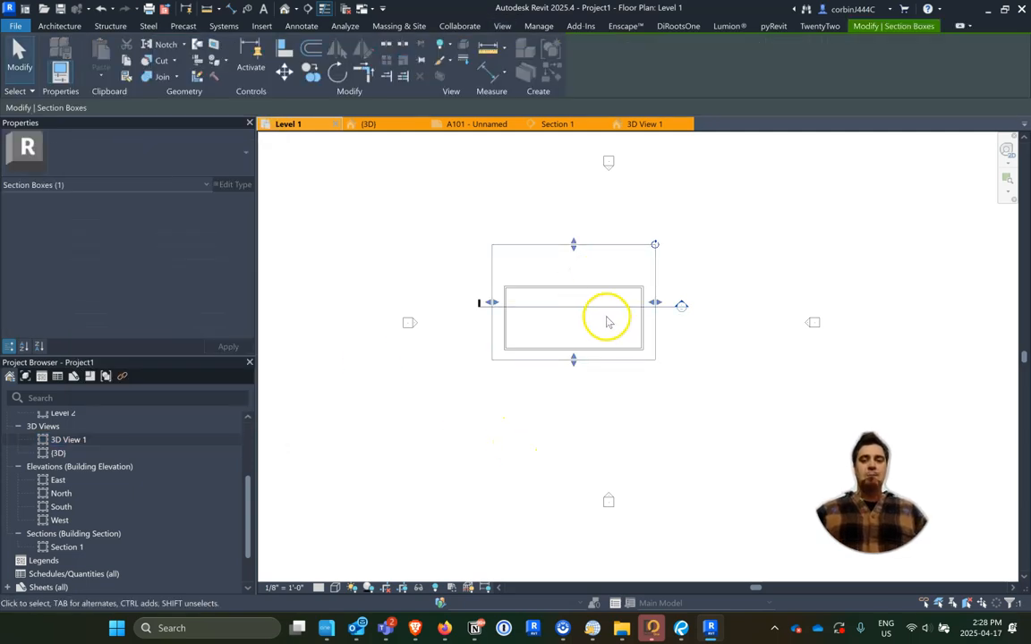
# Step: Pull the section box's south edge in to the Section 1 line and check the cut in 3D View 1
pyautogui.scroll(2, 557, 352)
pyautogui.scroll(2, 557, 352)
pyautogui.moveTo(543, 421); pyautogui.dragTo(565, 280)
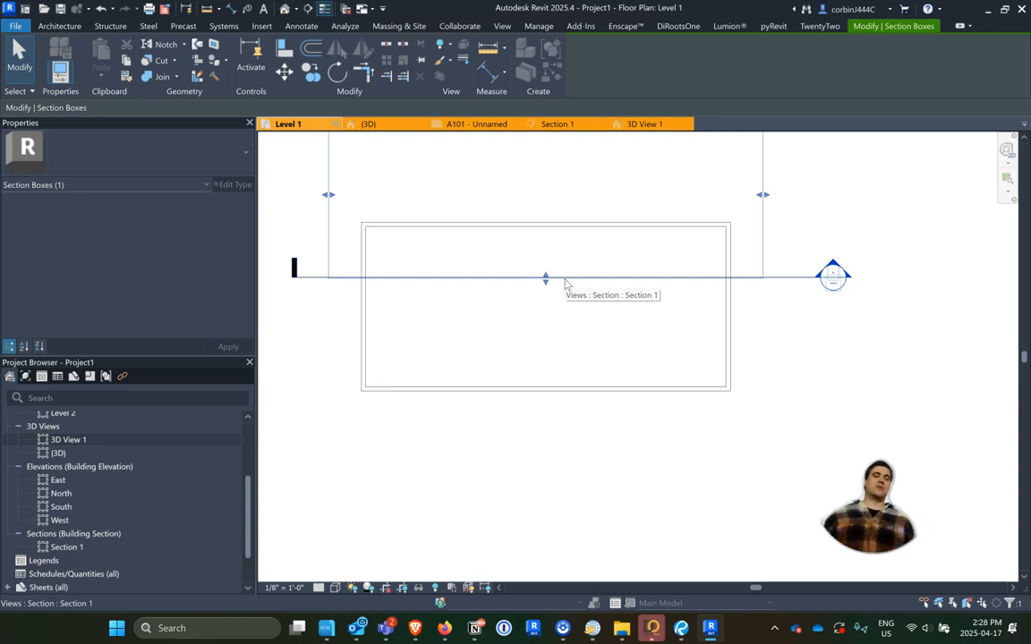
pyautogui.click(639, 124)
pyautogui.click(630, 468)
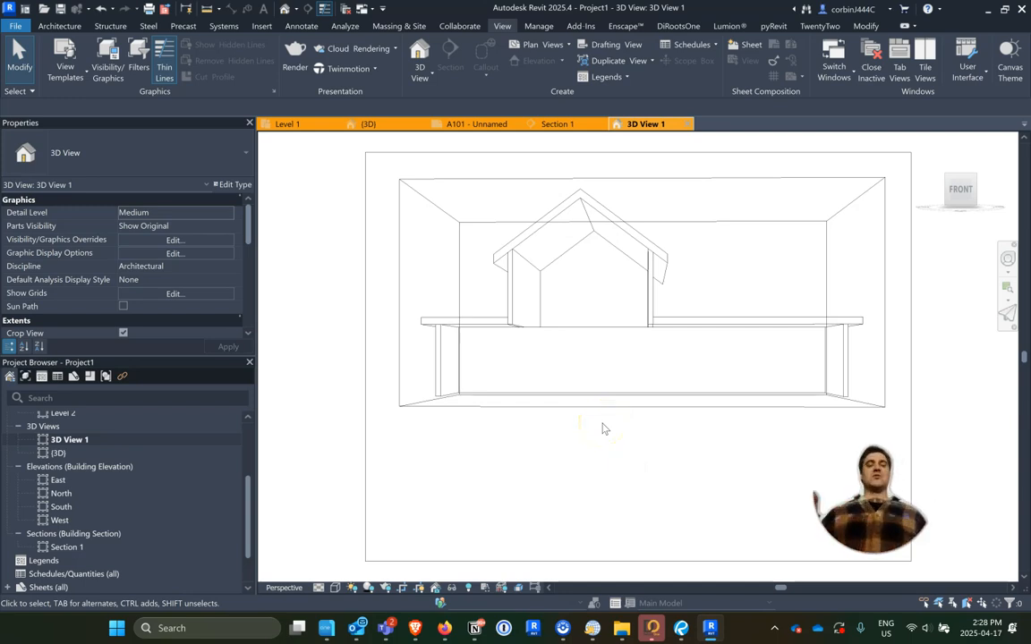
# Step: Hide the section box by element in 3D View 1 and raise the crop region's lower edge to just below the building
pyautogui.click(721, 231)
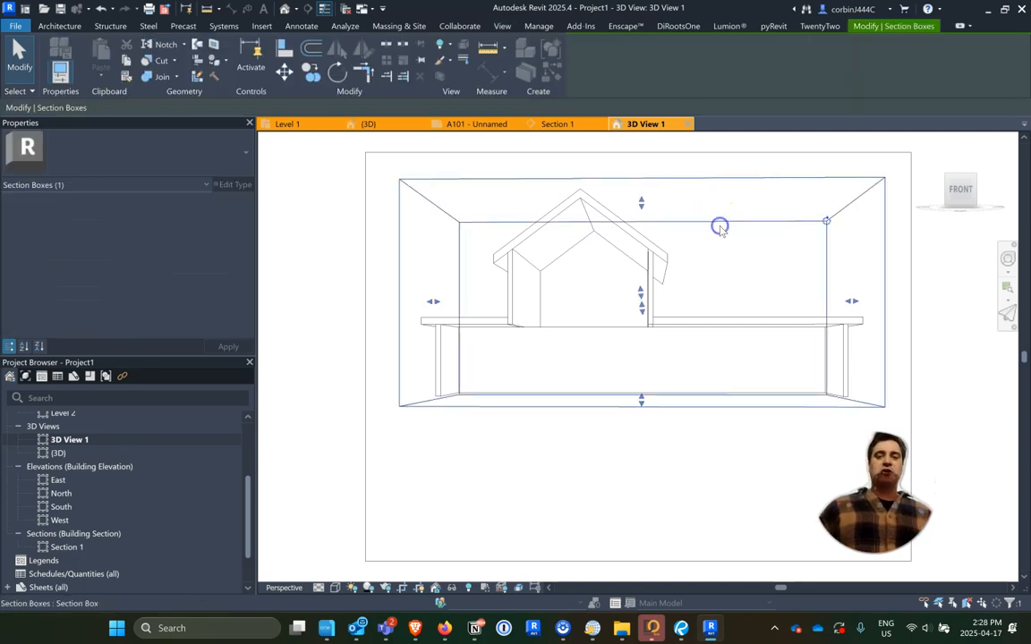
pyautogui.rightClick(721, 230)
pyautogui.moveTo(760, 287)
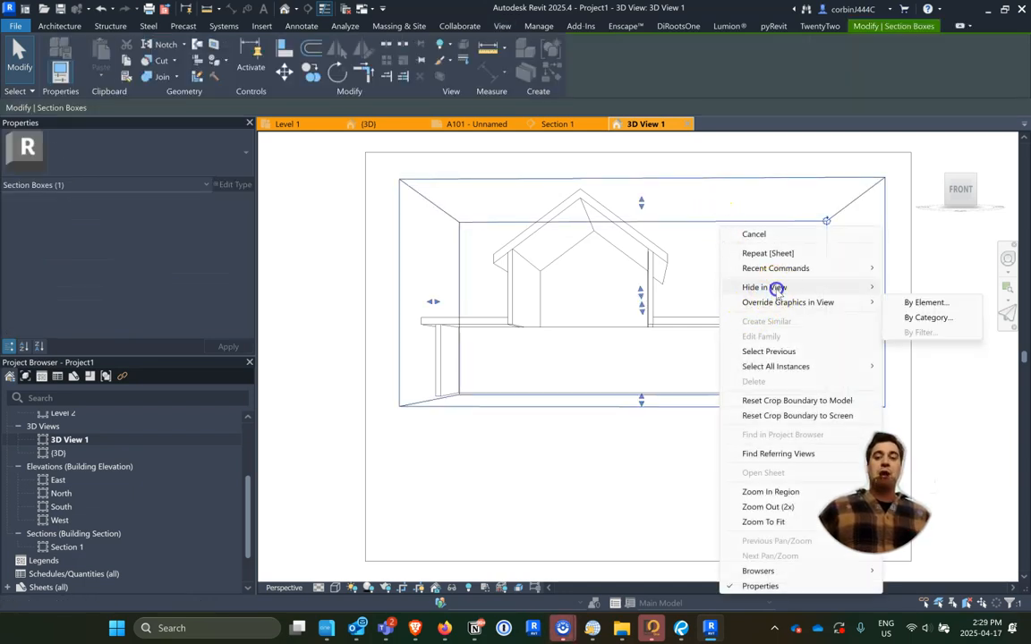
pyautogui.click(910, 287)
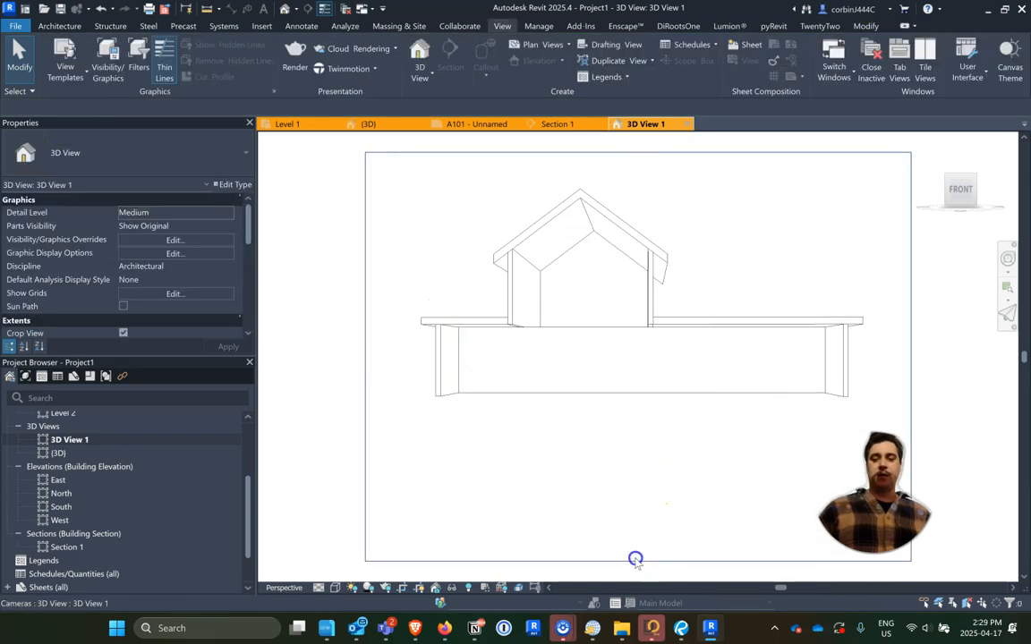
pyautogui.click(637, 558)
pyautogui.moveTo(650, 531); pyautogui.dragTo(658, 424)
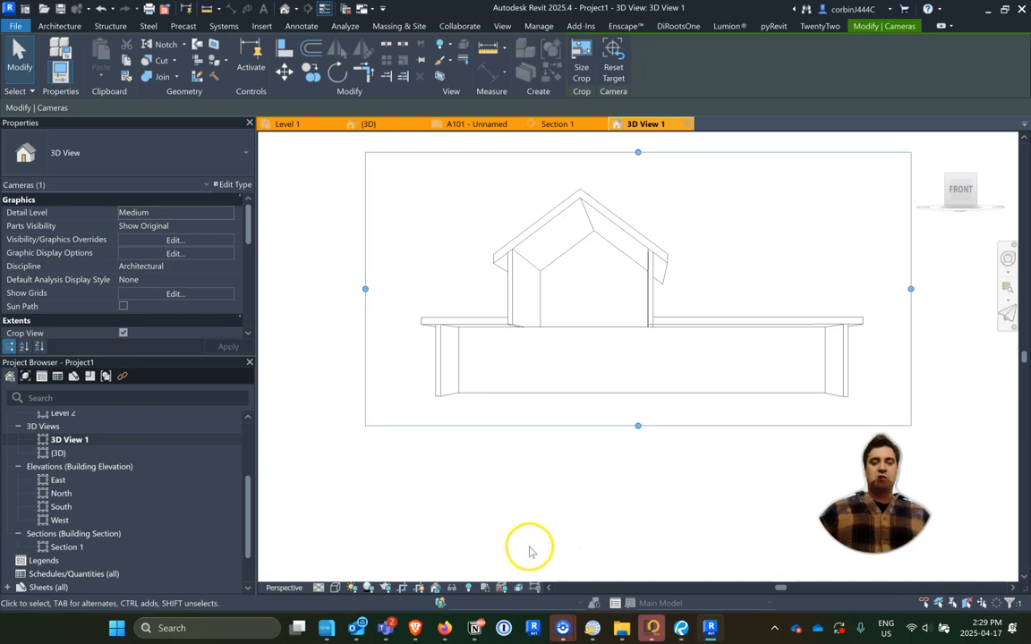
# Step: Reveal hidden elements in 3D View 1, select the hidden section box, and exit the reveal mode without unhiding it
pyautogui.click(472, 588)
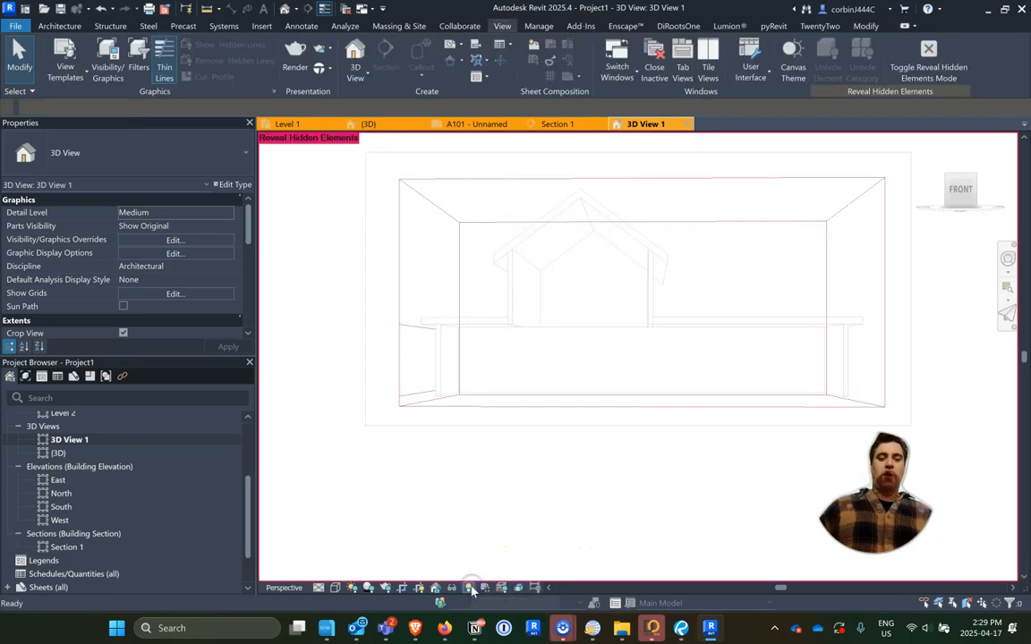
pyautogui.click(396, 204)
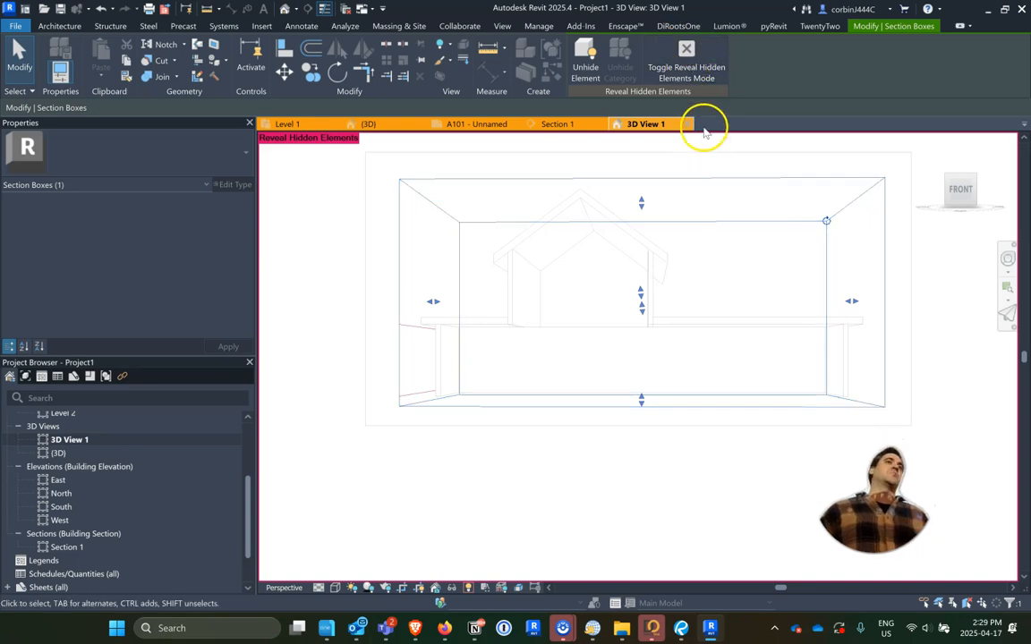
pyautogui.click(684, 72)
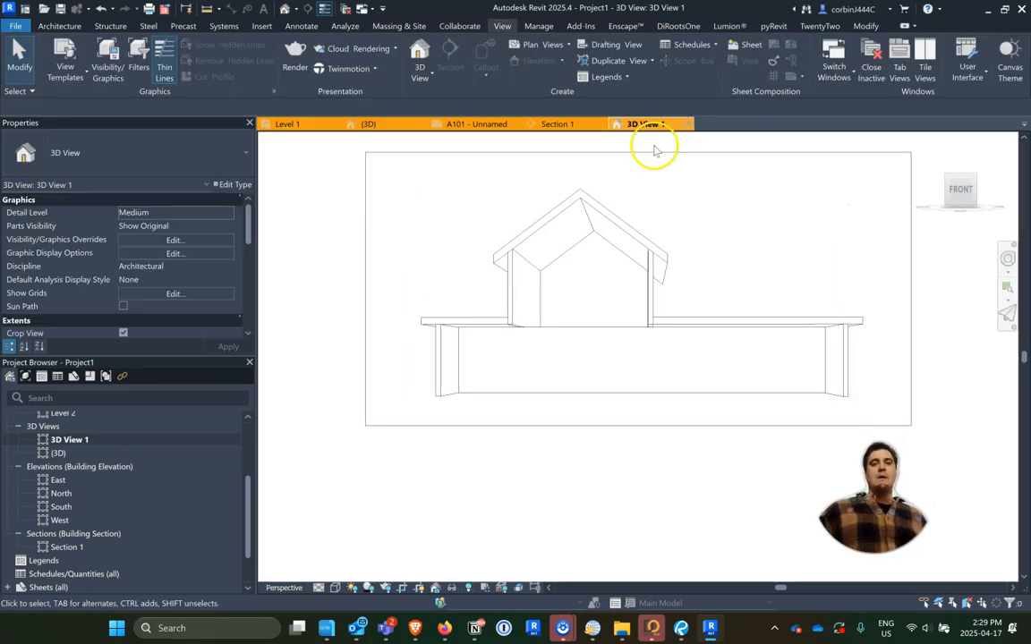
# Step: Place 3D View 1 near the middle of sheet A101
pyautogui.click(488, 124)
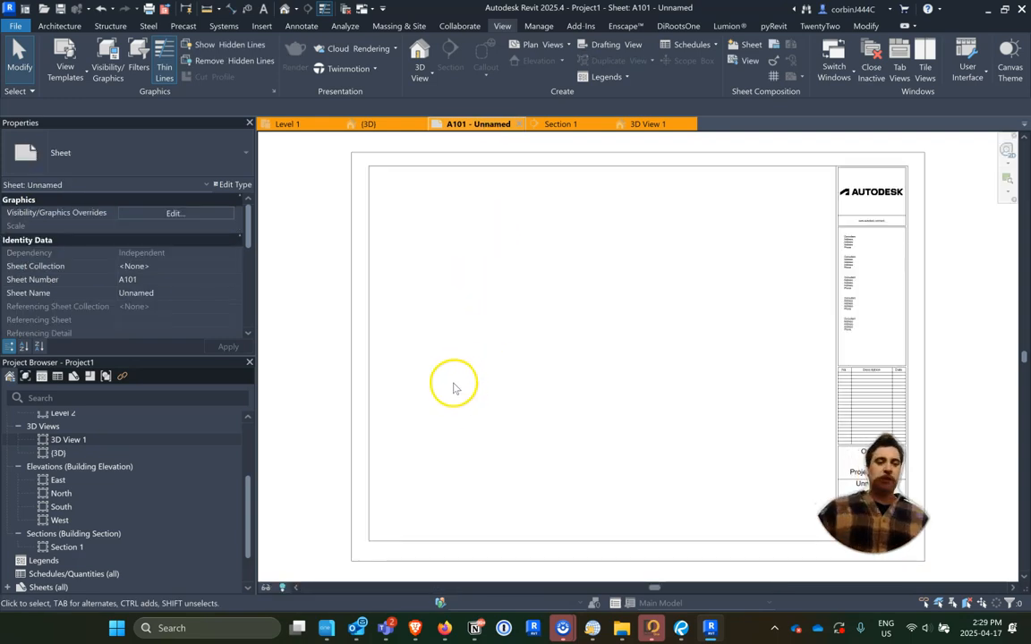
pyautogui.moveTo(68, 439); pyautogui.dragTo(581, 295)
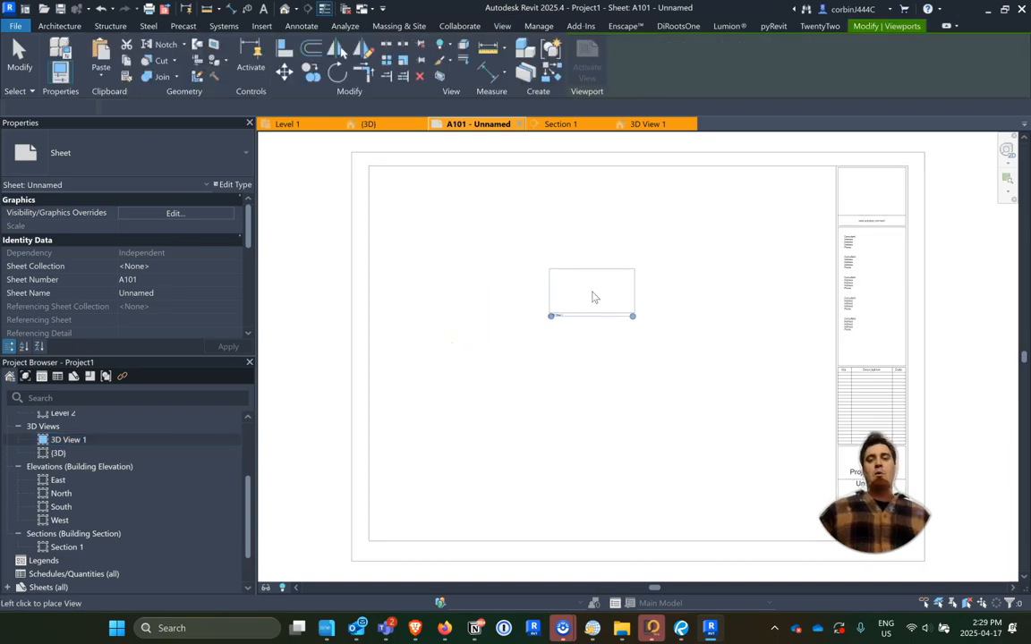
pyautogui.click(592, 294)
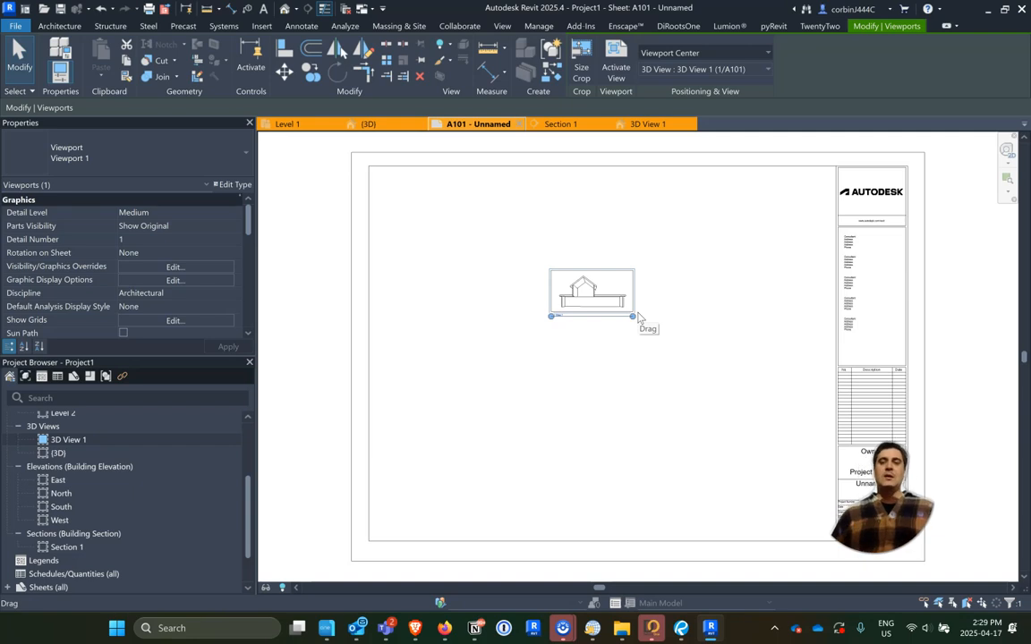
# Step: Resize the 3D View 1 viewport's crop region on the sheet to 24" wide using scale with locked proportions
pyautogui.scroll(1, 537, 380)
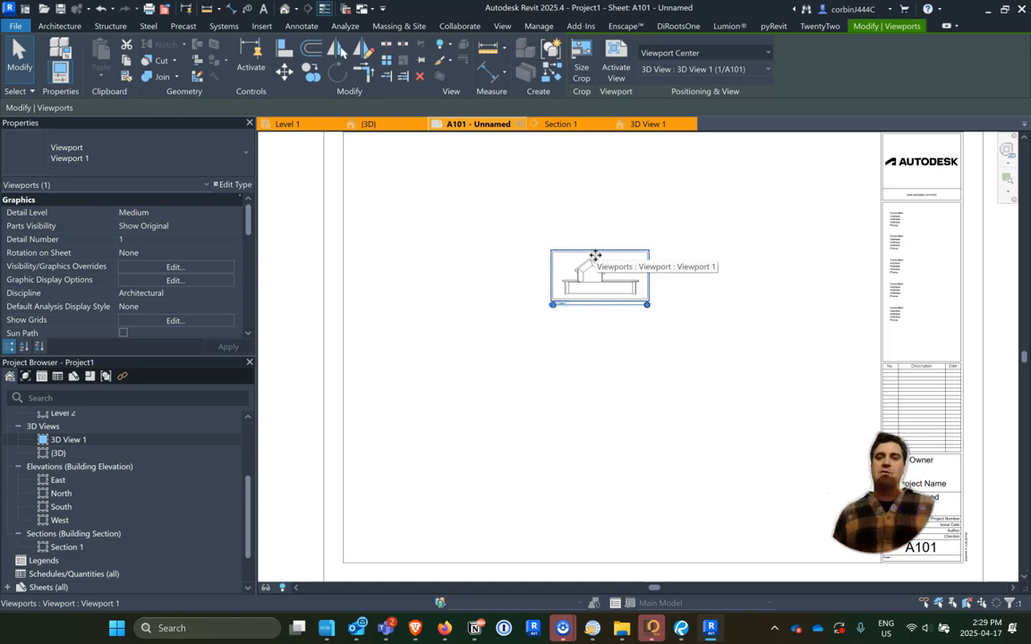
pyautogui.click(579, 81)
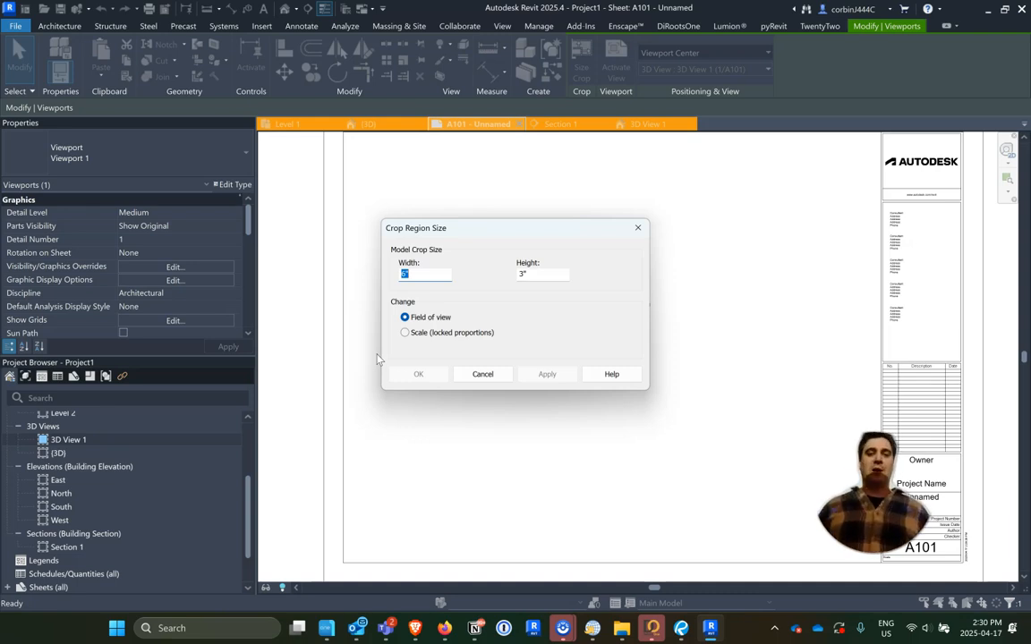
pyautogui.write('24')
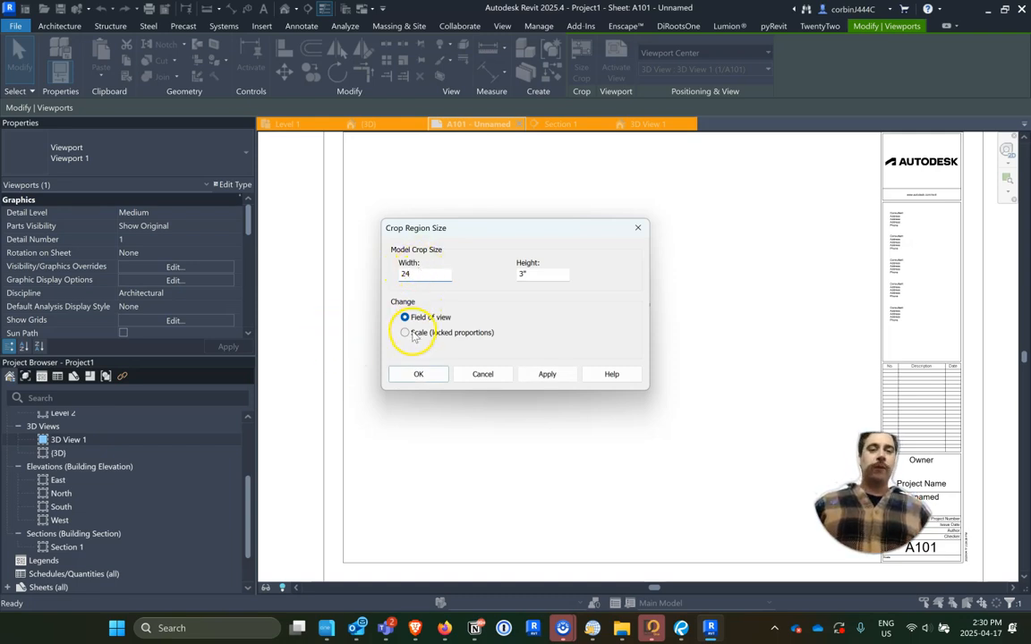
pyautogui.click(405, 333)
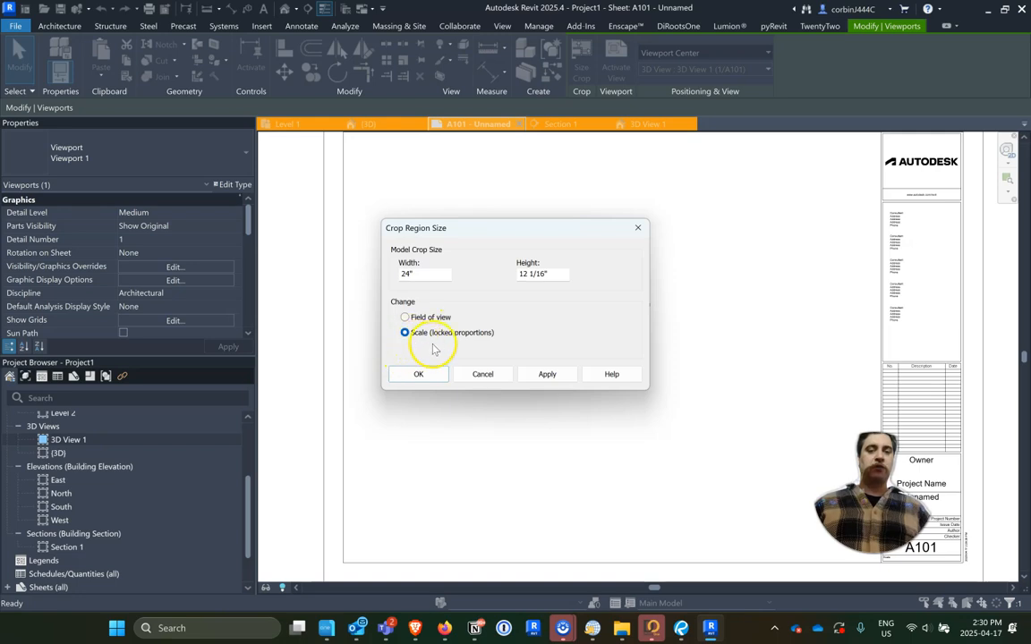
pyautogui.click(421, 375)
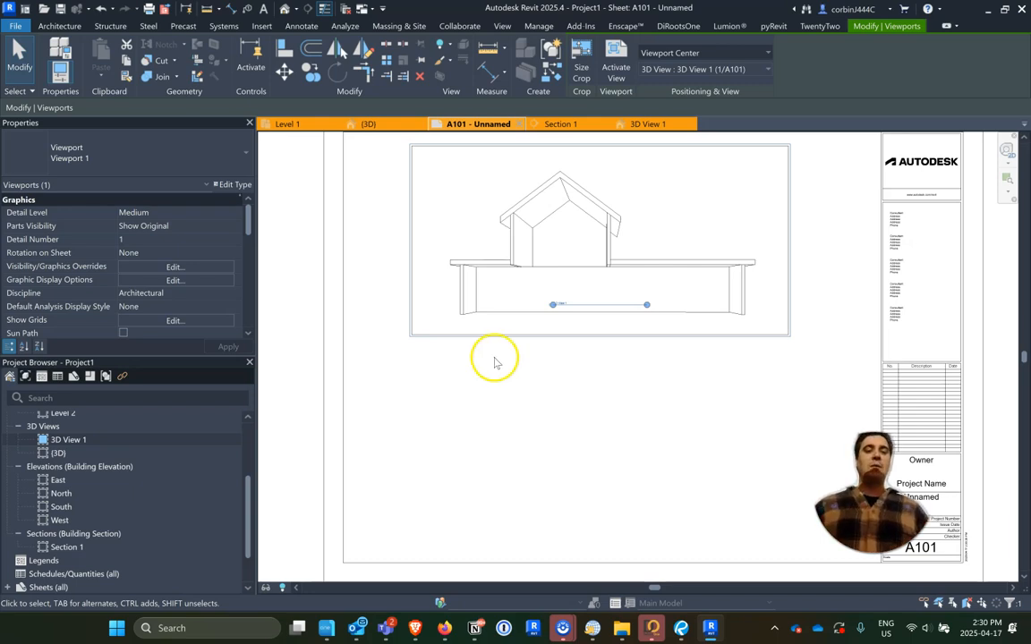
# Step: Move the 3D View 1 viewport title to just below the enlarged view's lower edge
pyautogui.click(659, 387)
pyautogui.moveTo(584, 309); pyautogui.dragTo(504, 340)
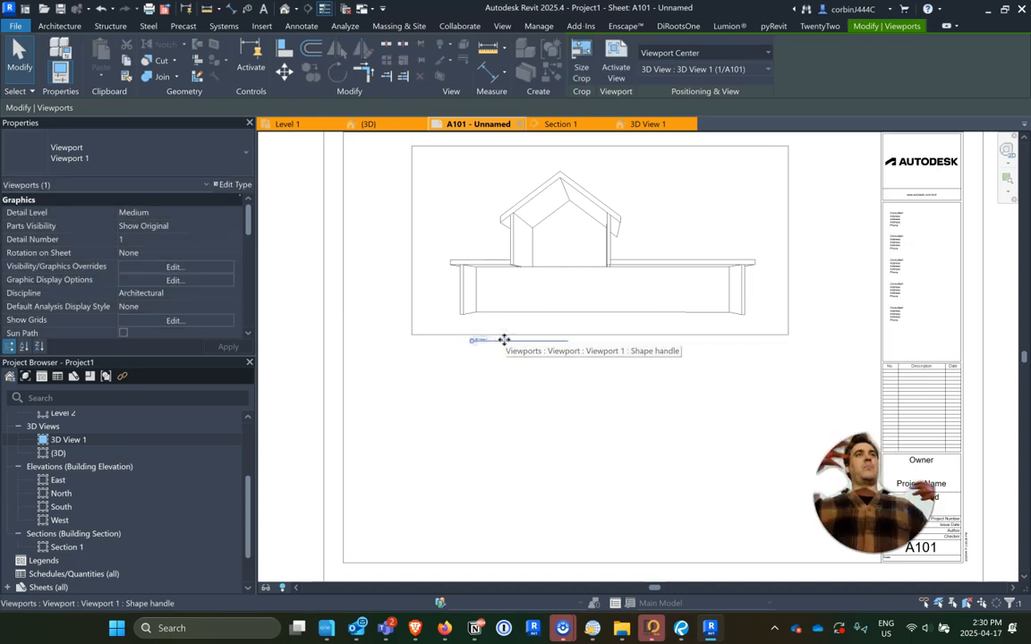
pyautogui.scroll(2, 620, 347)
pyautogui.scroll(-3, 654, 410)
pyautogui.scroll(1, 633, 231)
pyautogui.scroll(2, 633, 230)
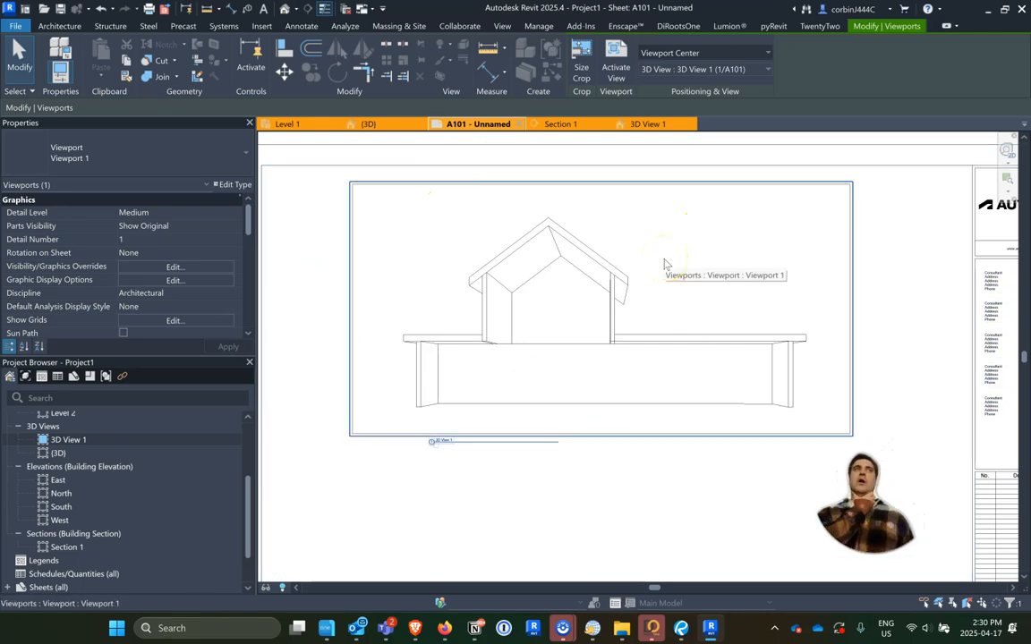
# Step: Collapse the Sections (Building Section) group in the Project Browser
pyautogui.click(17, 536)
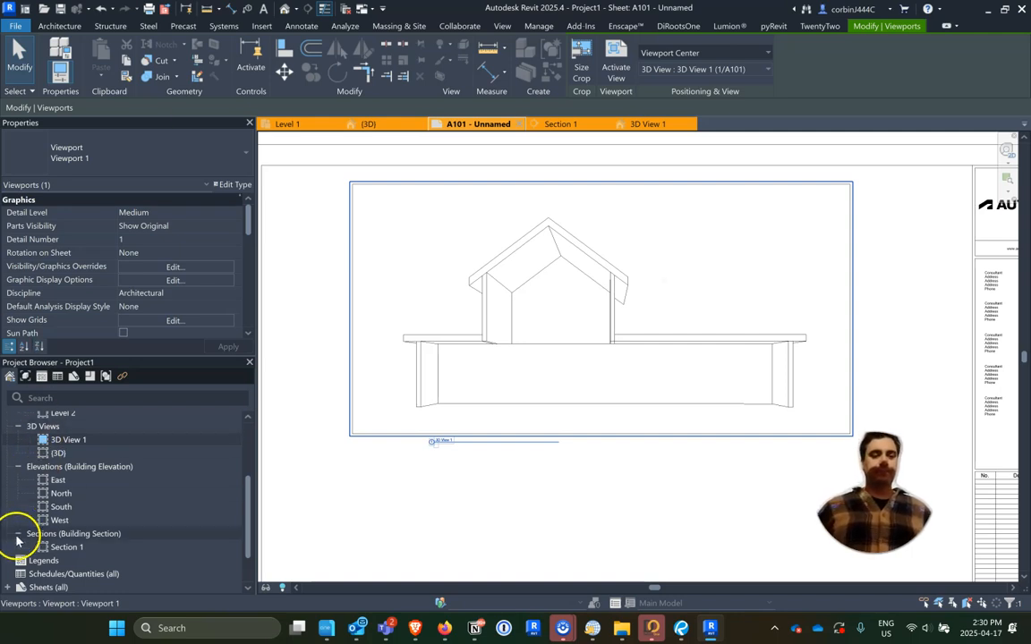